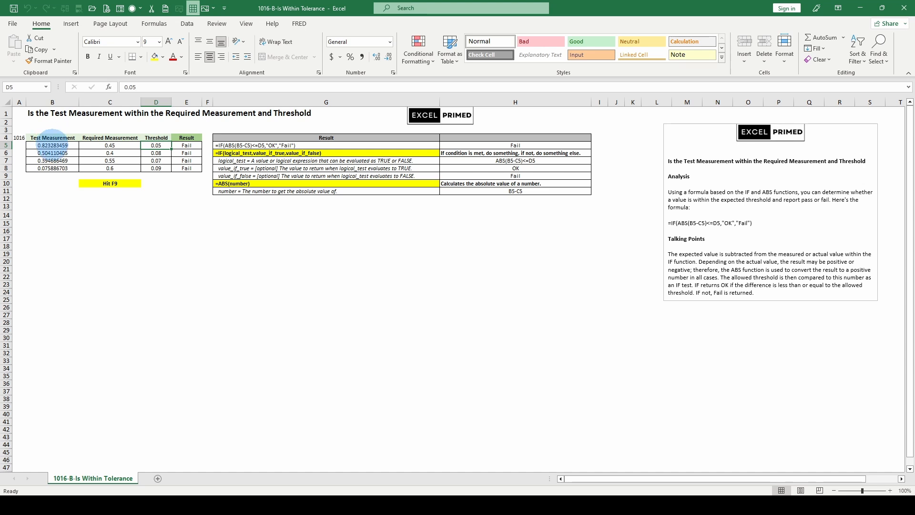
Step: Inspect the measurement, requirement, threshold and result cells in row 5, recalculating the random test measurements several times
{"action": "left_click", "coordinate": [53, 145]}
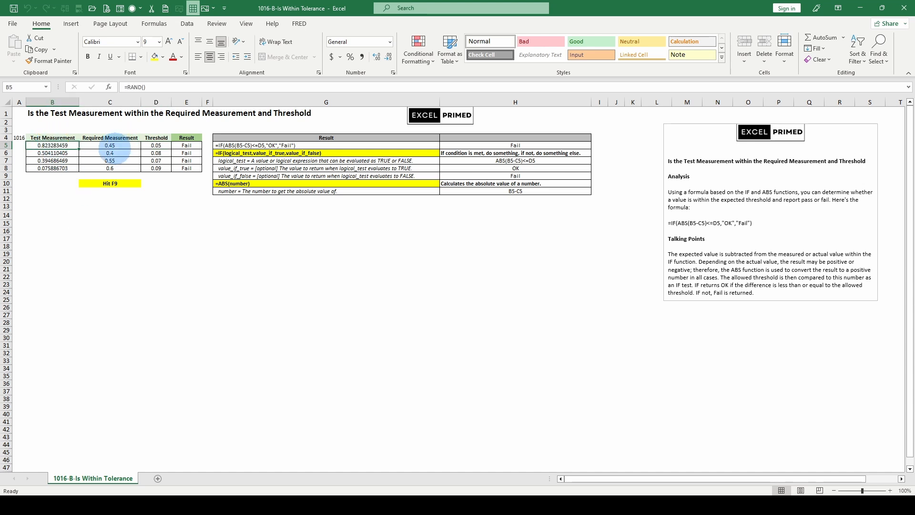
{"action": "left_click", "coordinate": [110, 146]}
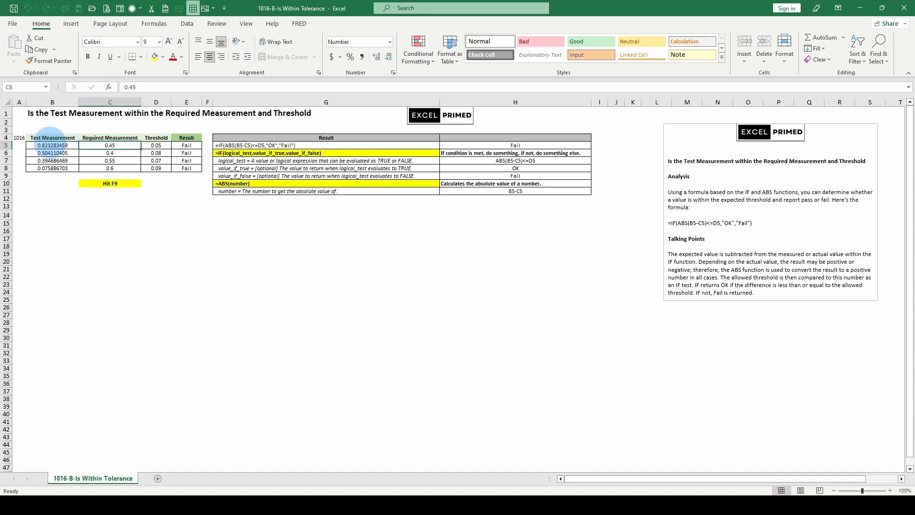
{"action": "key", "text": "F9"}
{"action": "key", "text": "F9"}
{"action": "key", "text": "F9"}
{"action": "key", "text": "F9"}
{"action": "key", "text": "F9"}
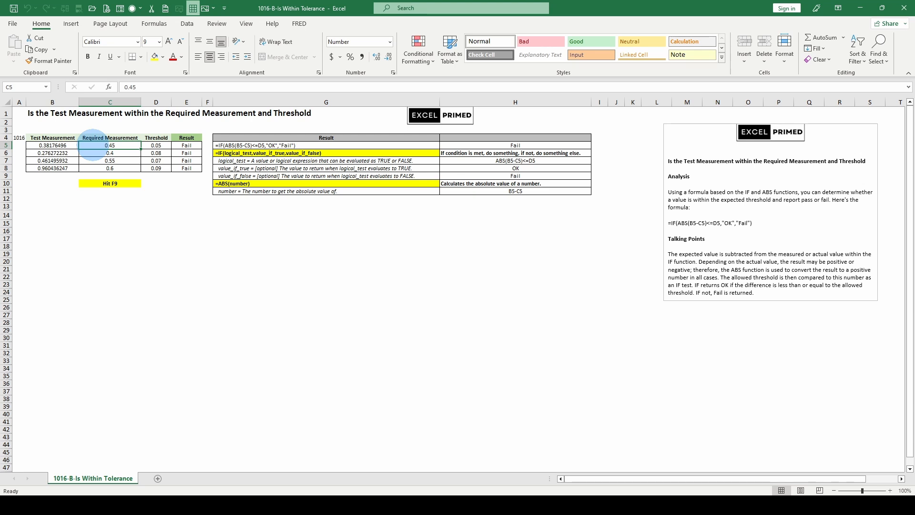
{"action": "left_click", "coordinate": [153, 145]}
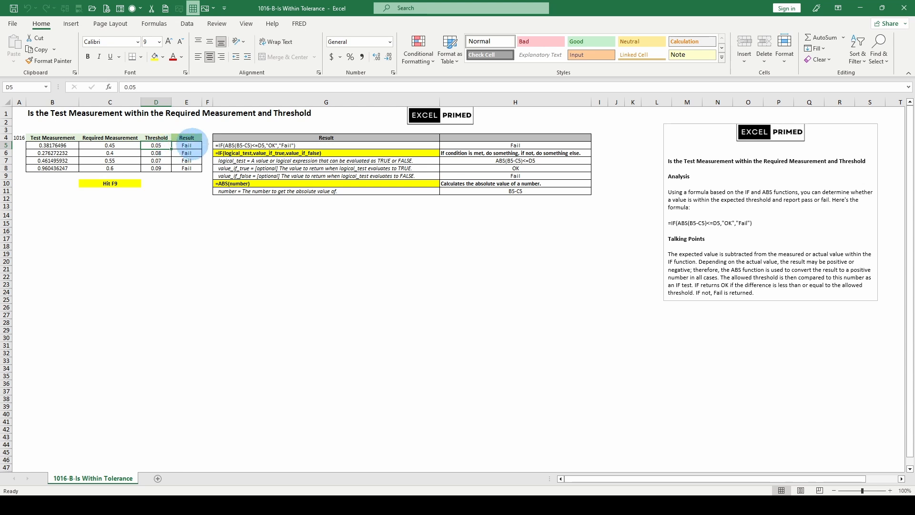
{"action": "left_click", "coordinate": [188, 146]}
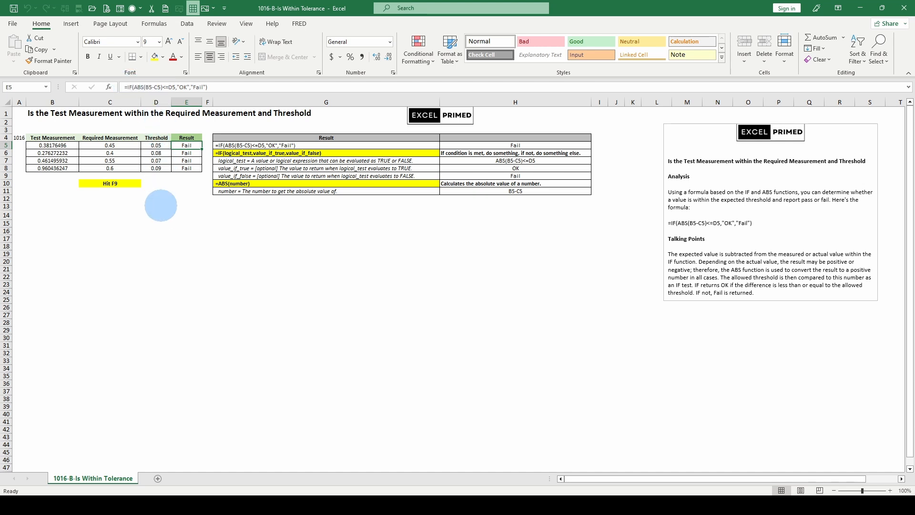
Step: Enter =B5-C5 in D13 and fill the difference formula down through D17
{"action": "left_click", "coordinate": [153, 206]}
{"action": "type", "text": "="}
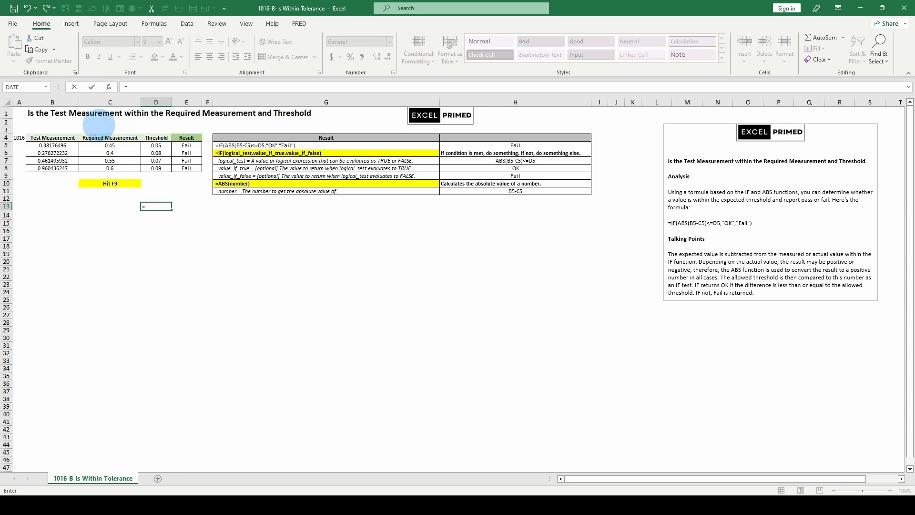
{"action": "left_click", "coordinate": [45, 144]}
{"action": "type", "text": "-"}
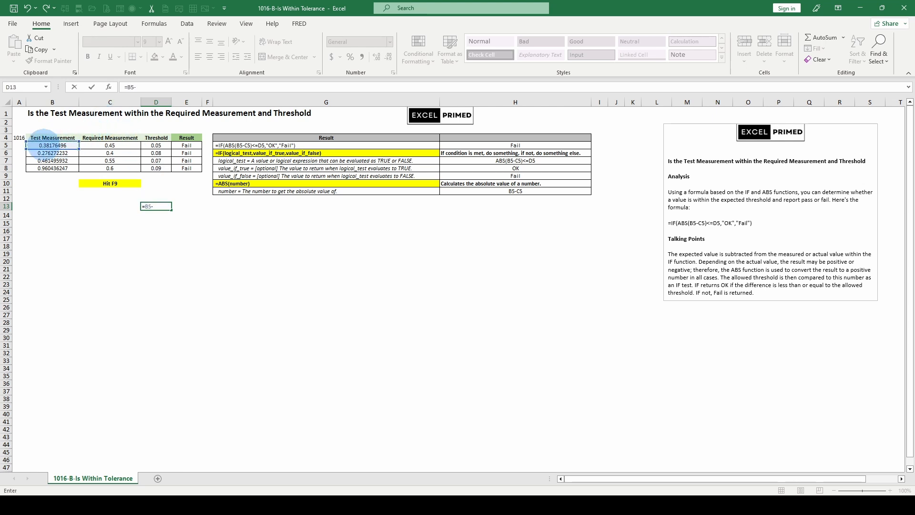
{"action": "left_click", "coordinate": [93, 144]}
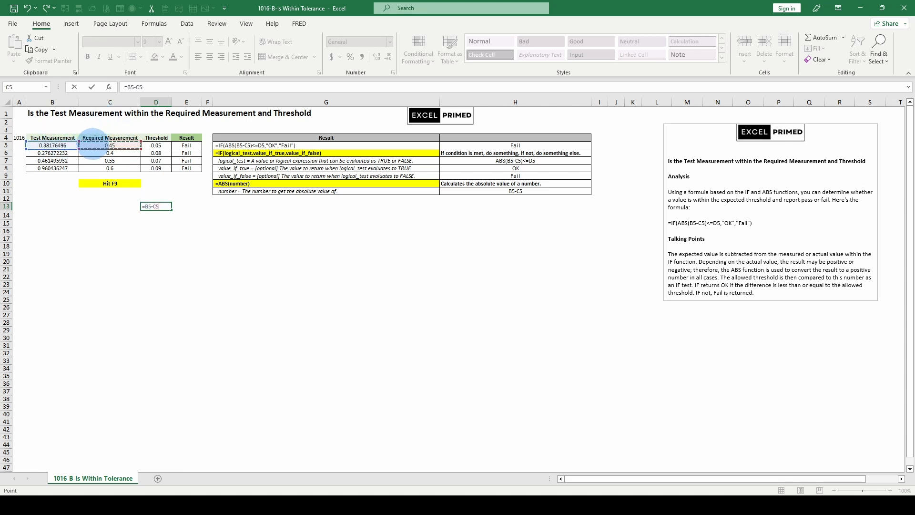
{"action": "key", "text": "Return"}
{"action": "left_click_drag", "start_coordinate": [165, 202], "coordinate": [154, 238]}
{"action": "key", "text": "ctrl+d"}
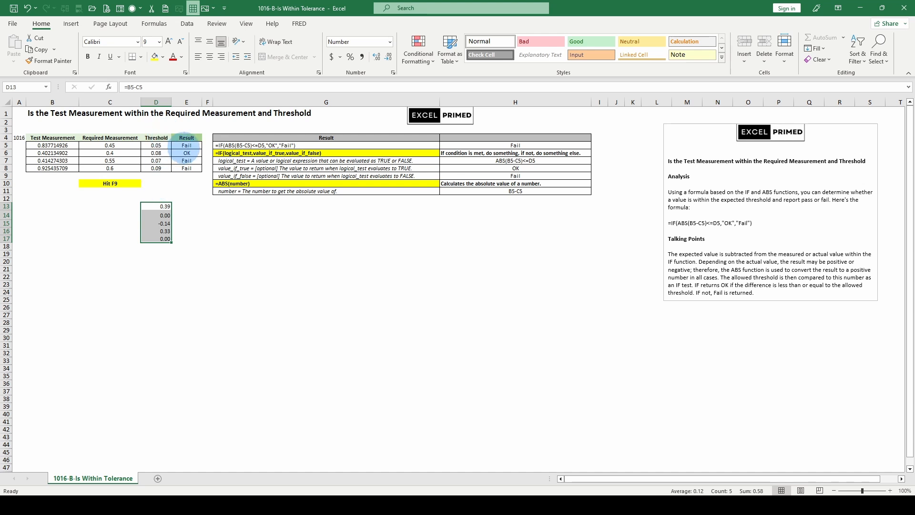
Step: Recalculate the sheet twice, then remove the ABS function from E5 so its formula reads =IF((B5-C5)<=D5,"OK","Fail")
{"action": "left_click", "coordinate": [186, 145]}
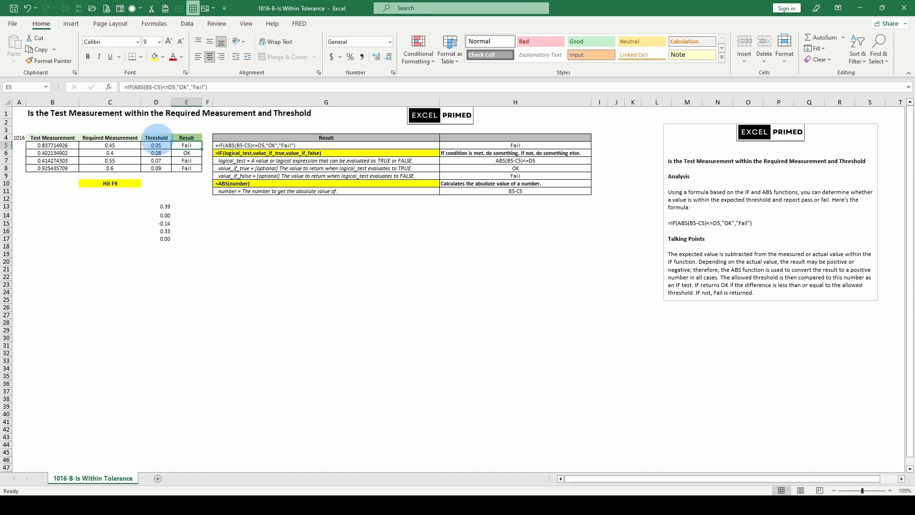
{"action": "key", "text": "F9"}
{"action": "key", "text": "F9"}
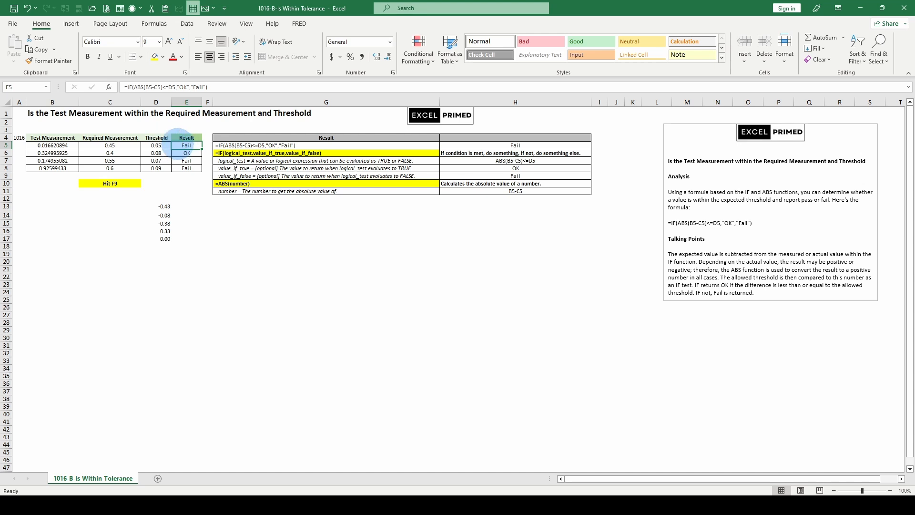
{"action": "left_click", "coordinate": [149, 87]}
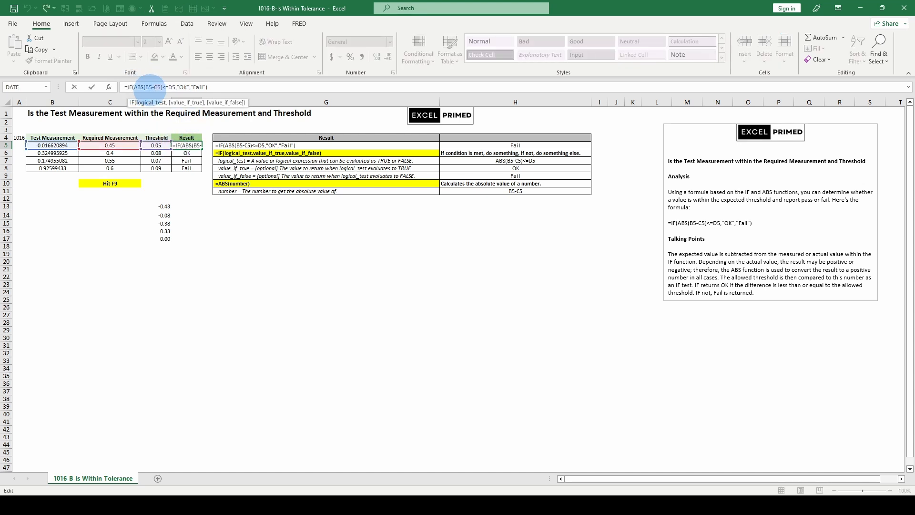
{"action": "key", "text": "BackSpace"}
{"action": "key", "text": "BackSpace"}
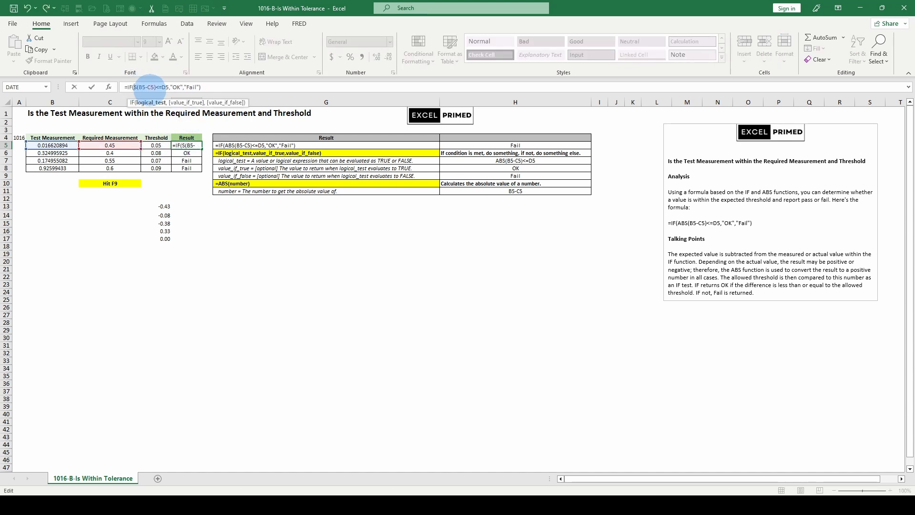
{"action": "key", "text": "Delete"}
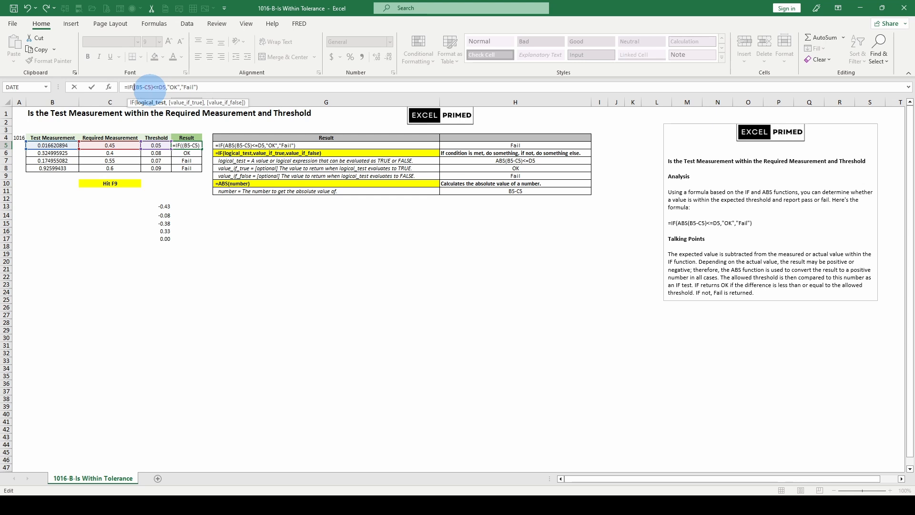
{"action": "key", "text": "Return"}
Step: Compare the raw difference in D13 with the threshold in D5 and the result in E5, recalculating the sheet twice
{"action": "left_click", "coordinate": [163, 204]}
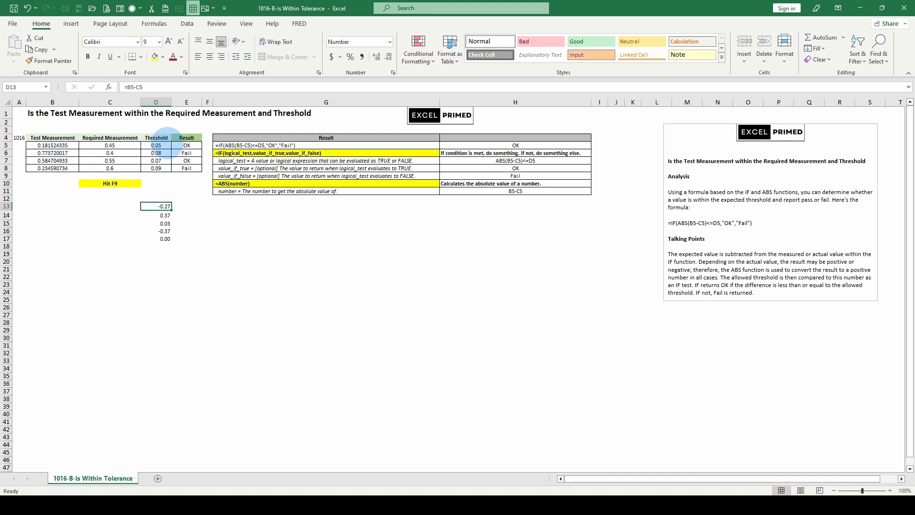
{"action": "left_click", "coordinate": [186, 145]}
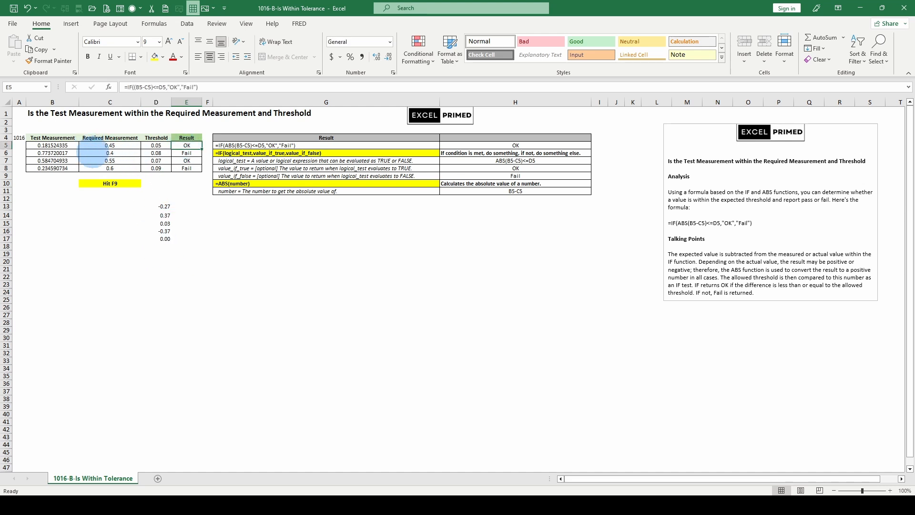
{"action": "left_click", "coordinate": [162, 206]}
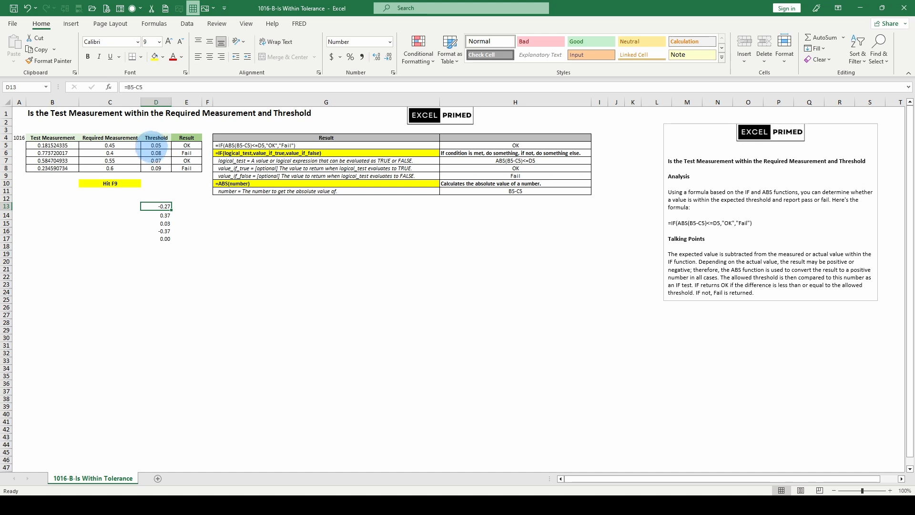
{"action": "left_click", "coordinate": [157, 146]}
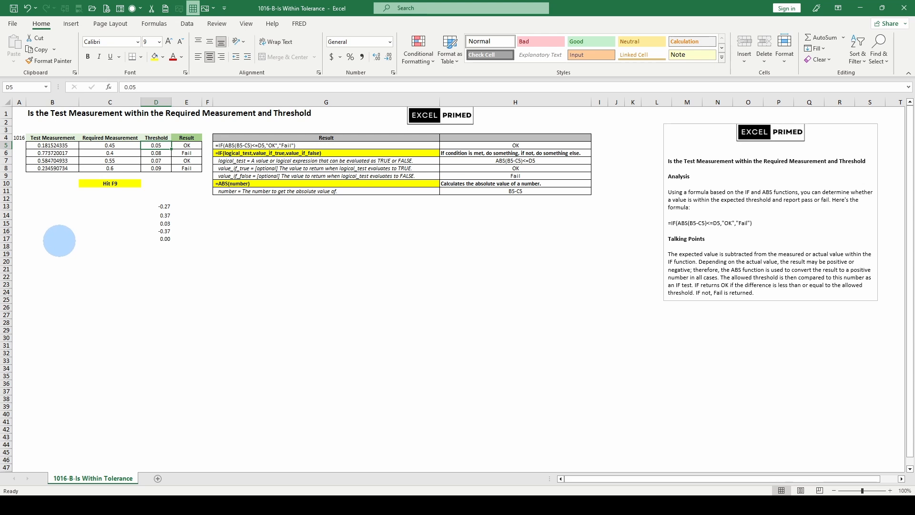
{"action": "key", "text": "F9"}
{"action": "key", "text": "F9"}
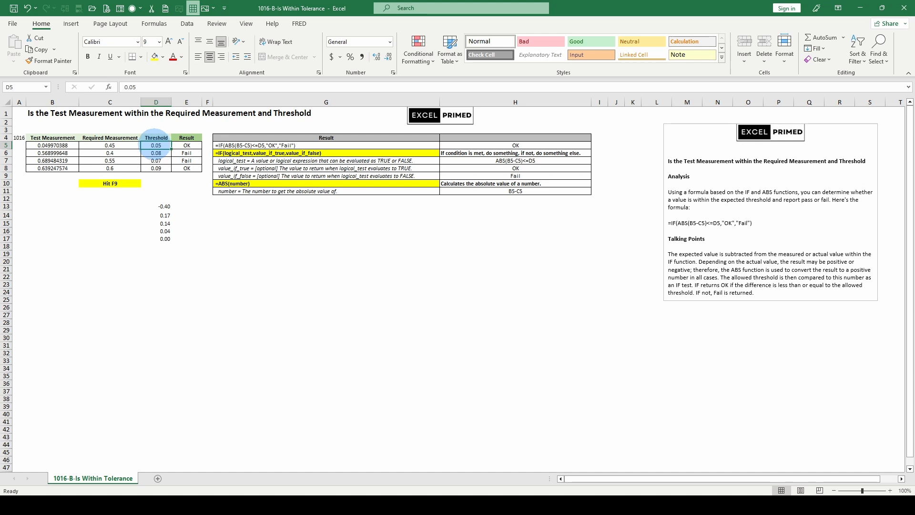
{"action": "left_click", "coordinate": [188, 146]}
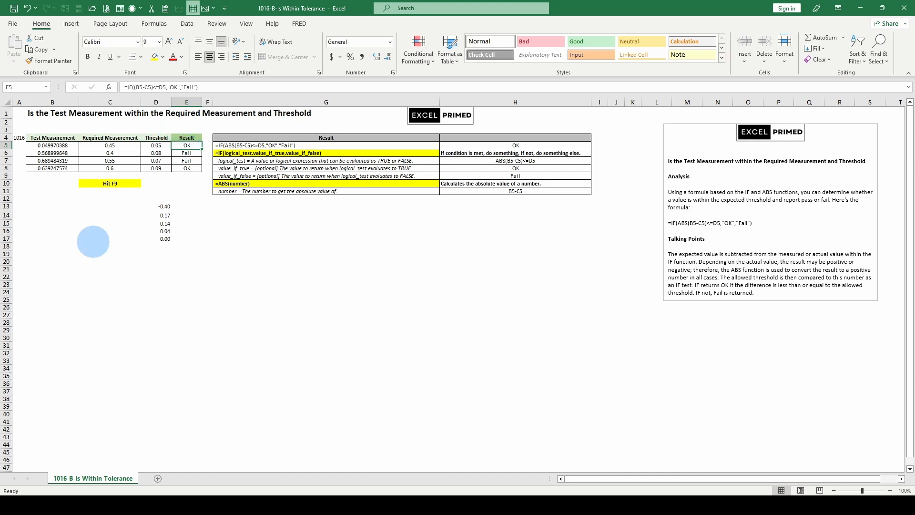
{"action": "left_click", "coordinate": [157, 145]}
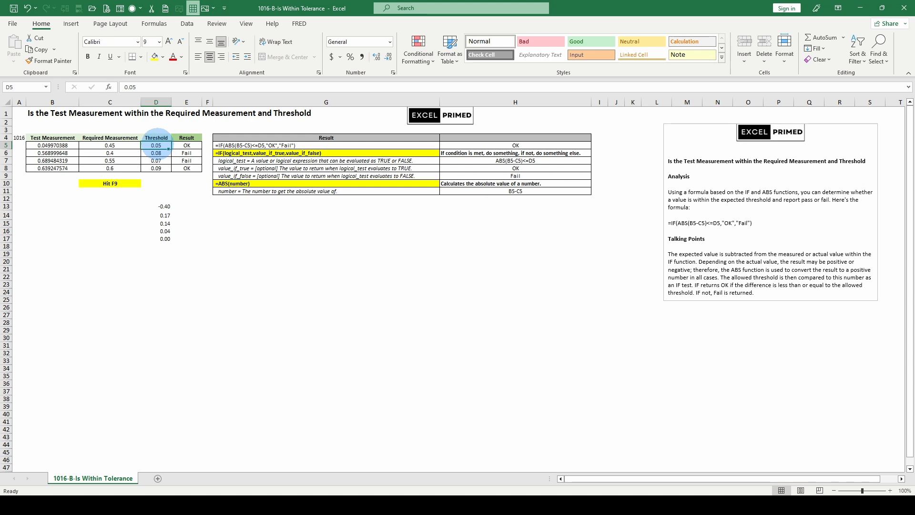
Step: Undo the removal of ABS from E5's formula, then check D13 and recalculate the sheet
{"action": "key", "text": "ctrl+z"}
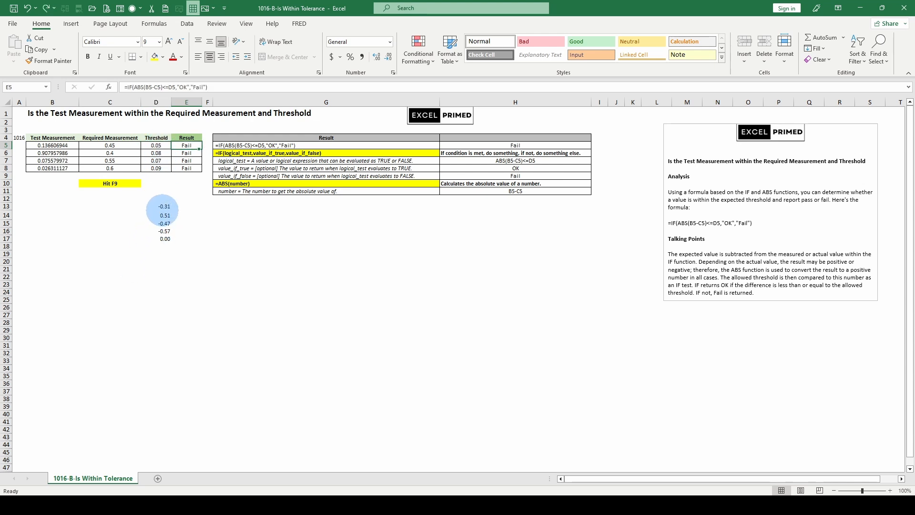
{"action": "left_click", "coordinate": [162, 208]}
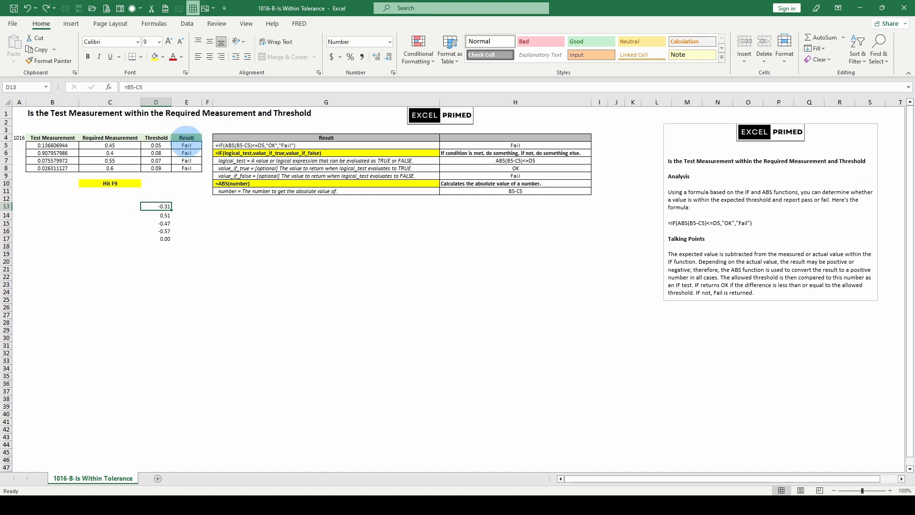
{"action": "key", "text": "F9"}
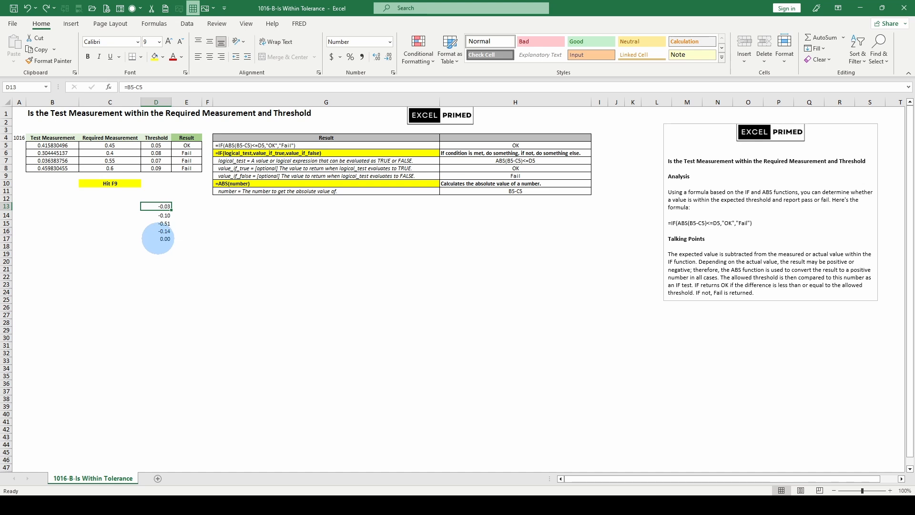
Step: Clear the surplus difference formula in D17 and review the remaining ones from D16 up to D13
{"action": "left_click", "coordinate": [157, 239]}
{"action": "key", "text": "Delete"}
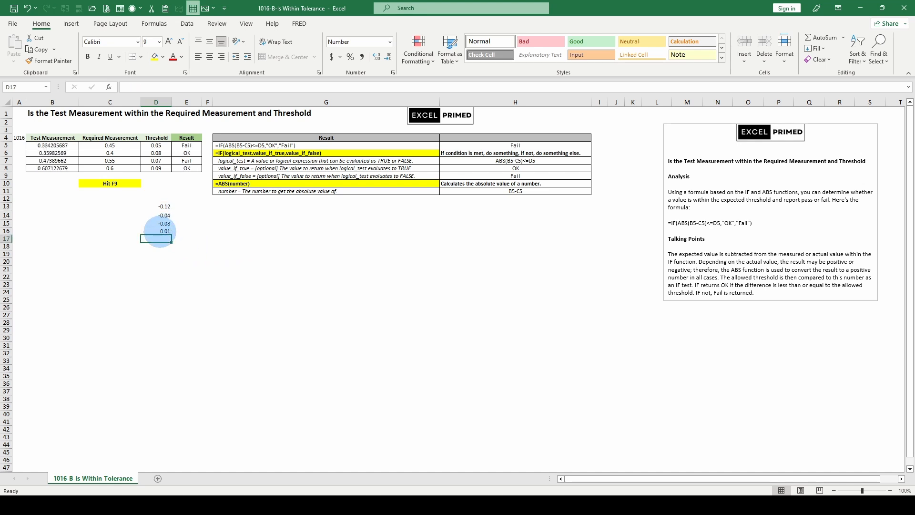
{"action": "left_click", "coordinate": [165, 231]}
{"action": "left_click", "coordinate": [167, 222]}
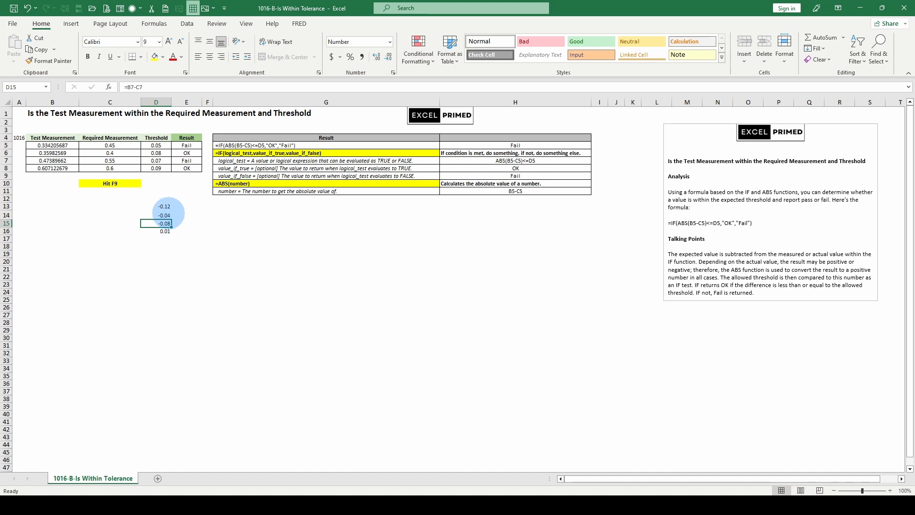
{"action": "left_click", "coordinate": [164, 215]}
{"action": "left_click", "coordinate": [164, 206]}
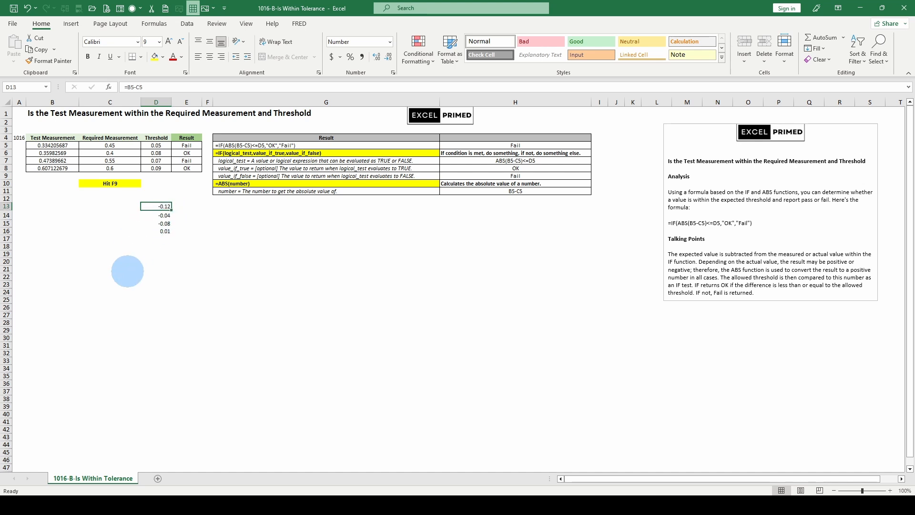
Step: Recalculate the sheet repeatedly to compare the differences in D13:D16 with the thresholds and results in the table
{"action": "key", "text": "F9"}
{"action": "key", "text": "F9"}
{"action": "key", "text": "F9"}
{"action": "key", "text": "F9"}
{"action": "key", "text": "F9"}
{"action": "key", "text": "F9"}
{"action": "key", "text": "F9"}
{"action": "key", "text": "F9"}
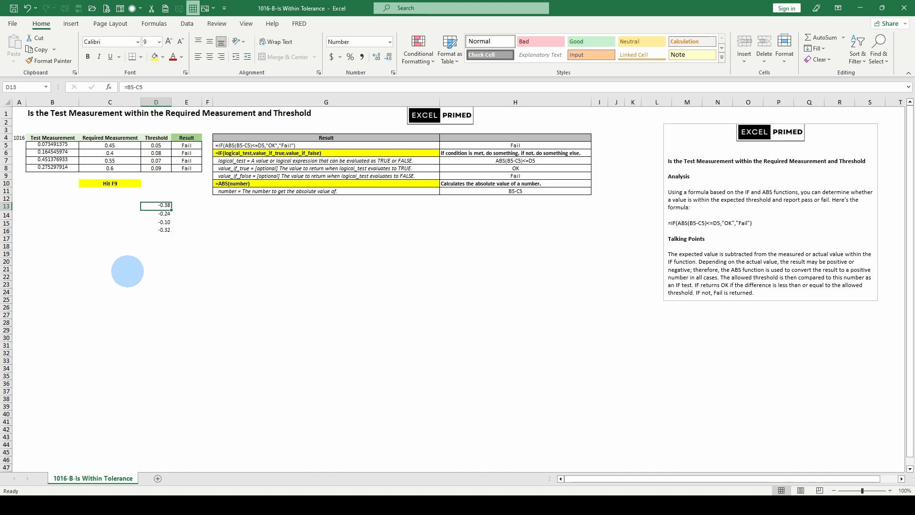
{"action": "key", "text": "F9"}
{"action": "key", "text": "F9"}
{"action": "key", "text": "F9"}
{"action": "key", "text": "F9"}
{"action": "key", "text": "F9"}
{"action": "key", "text": "F9"}
{"action": "key", "text": "F9"}
{"action": "key", "text": "F9"}
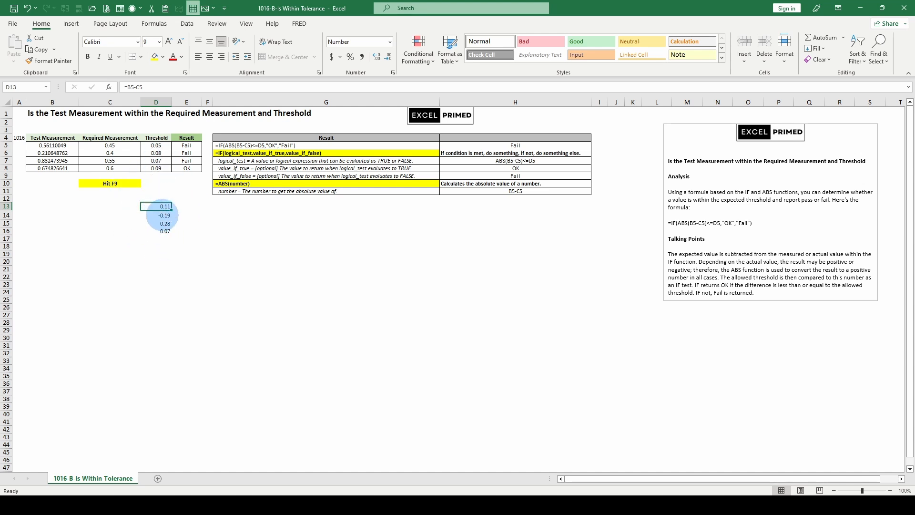
Step: Inspect E5's ABS tolerance formula and recalculate the sheet four times to check its results against the differences
{"action": "left_click", "coordinate": [192, 145]}
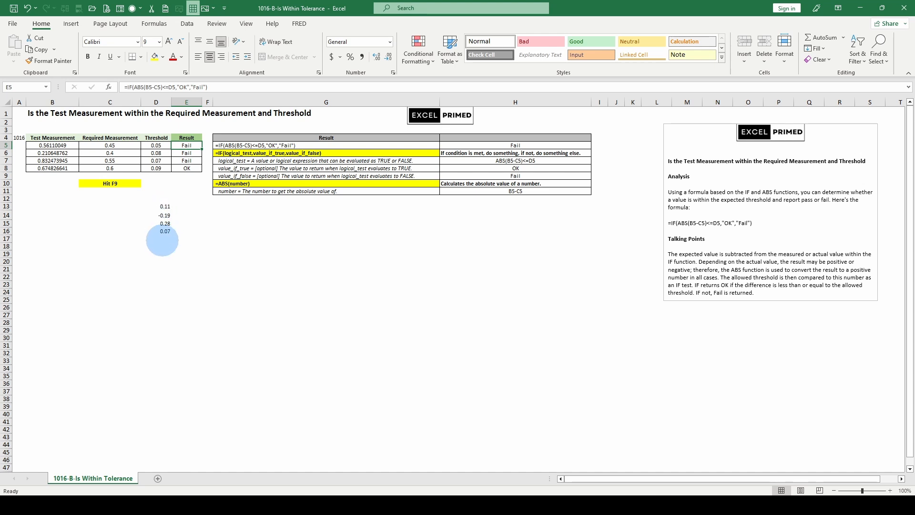
{"action": "key", "text": "F9"}
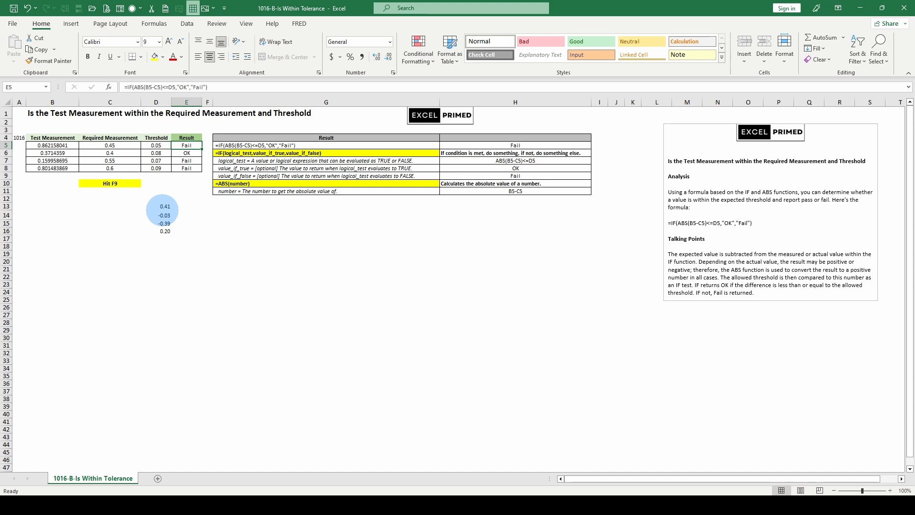
{"action": "key", "text": "F9"}
{"action": "key", "text": "F9"}
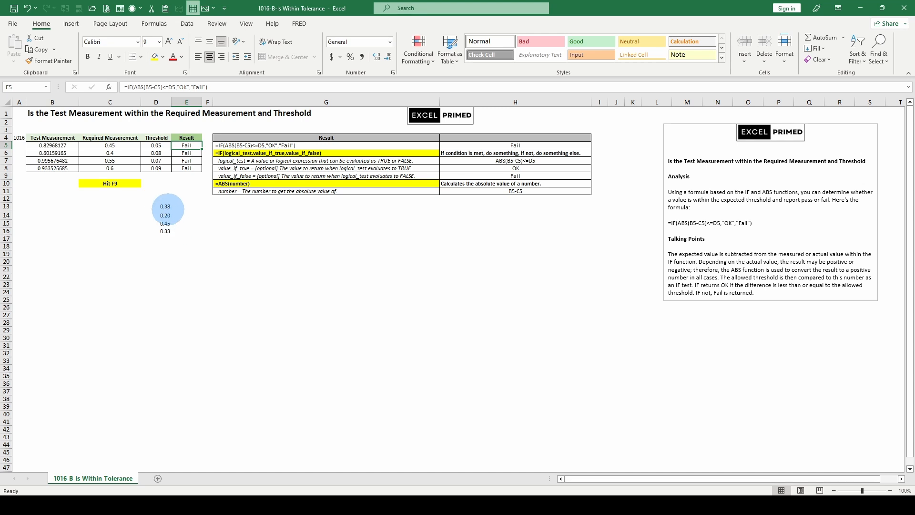
{"action": "key", "text": "F9"}
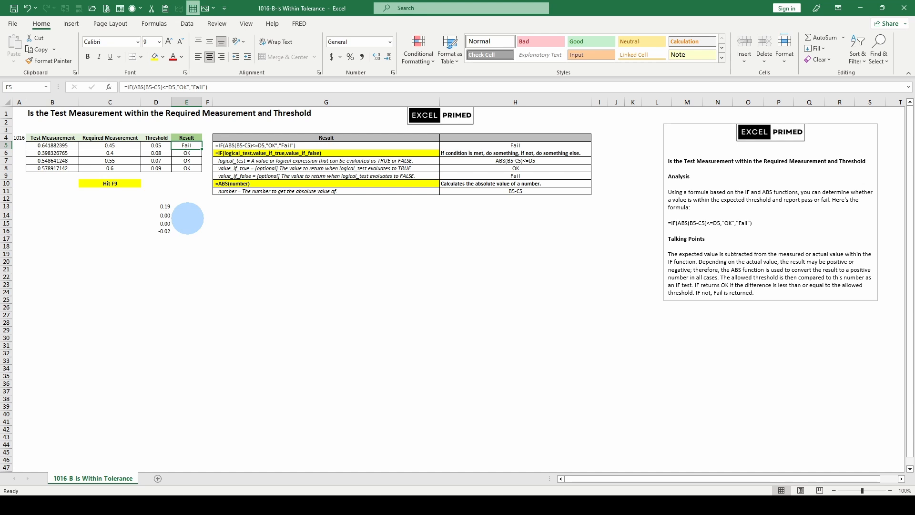